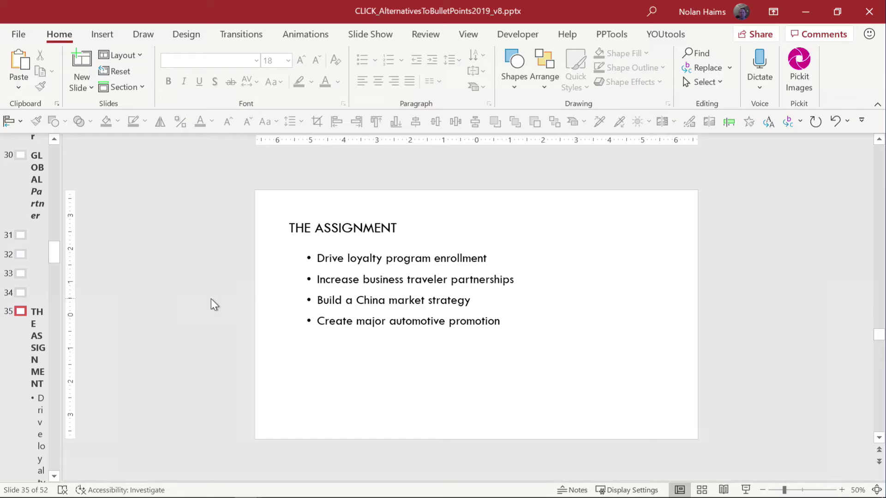
Select slide 35's four-bullet text box and bring up its Convert to SmartArt layout choices.
click(371, 274)
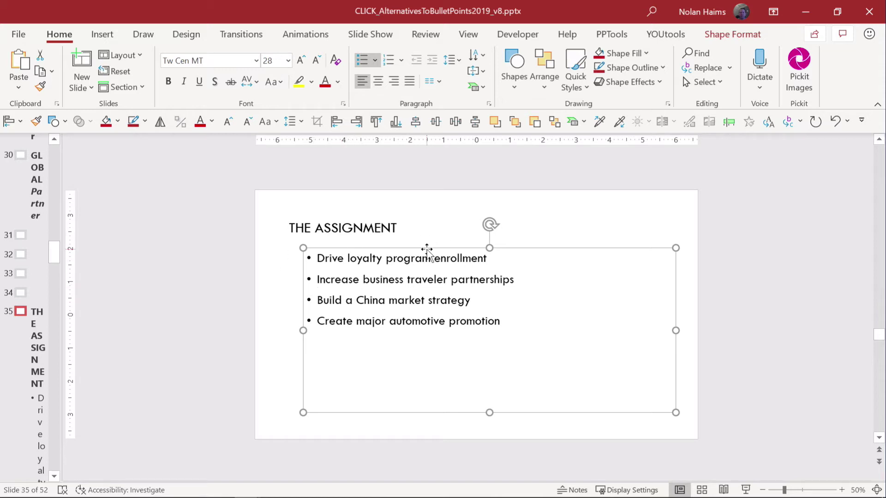
click(483, 87)
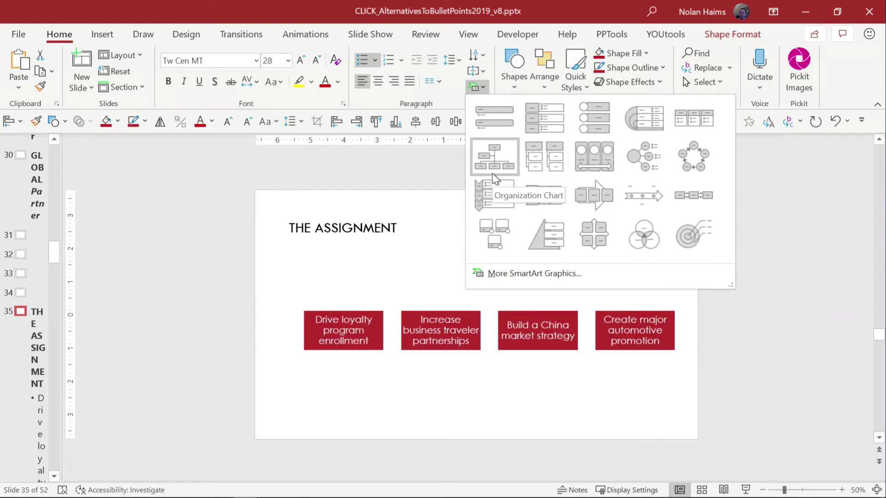
Apply the horizontal boxes SmartArt layout, then ungroup it twice into four separate red boxes.
click(541, 170)
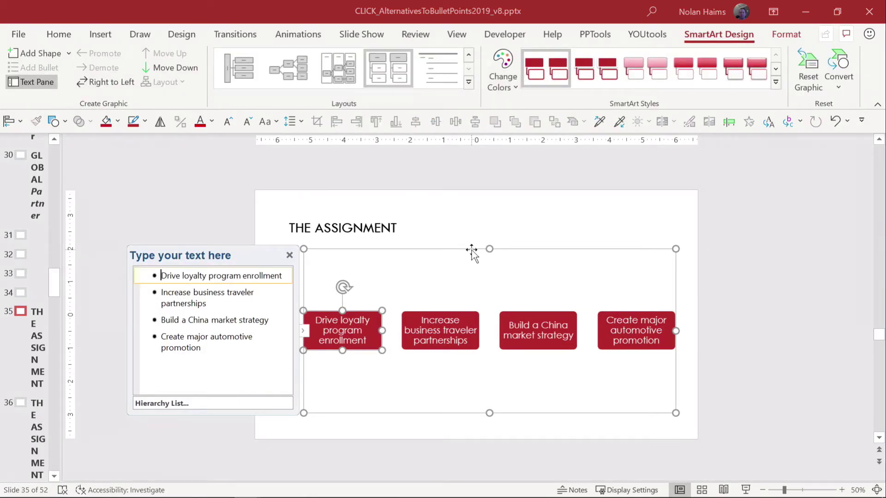
click(468, 250)
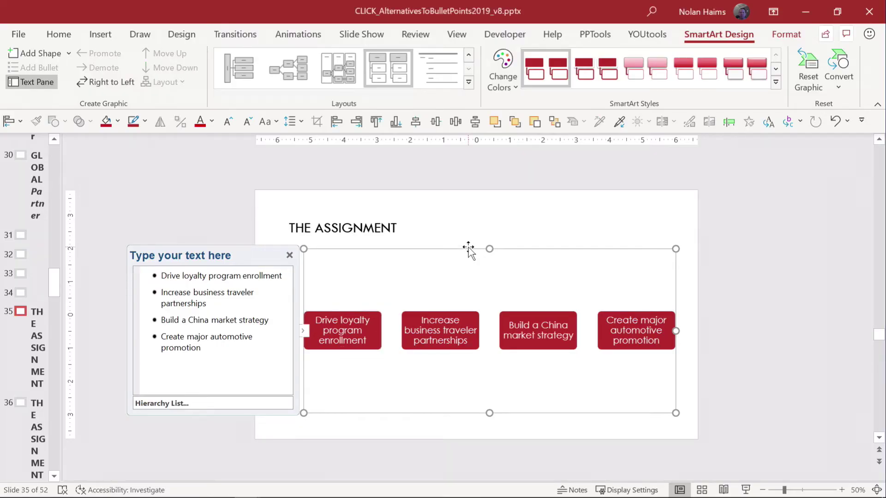
right_click(468, 249)
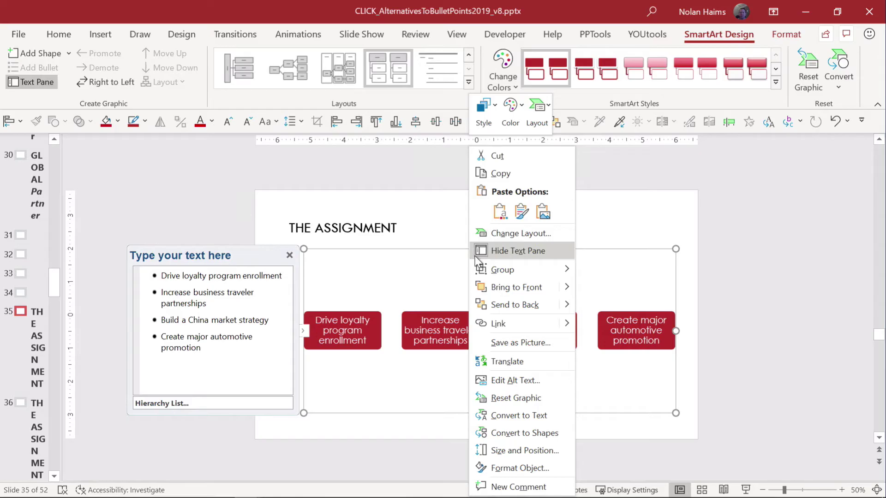
mouse_move(487, 270)
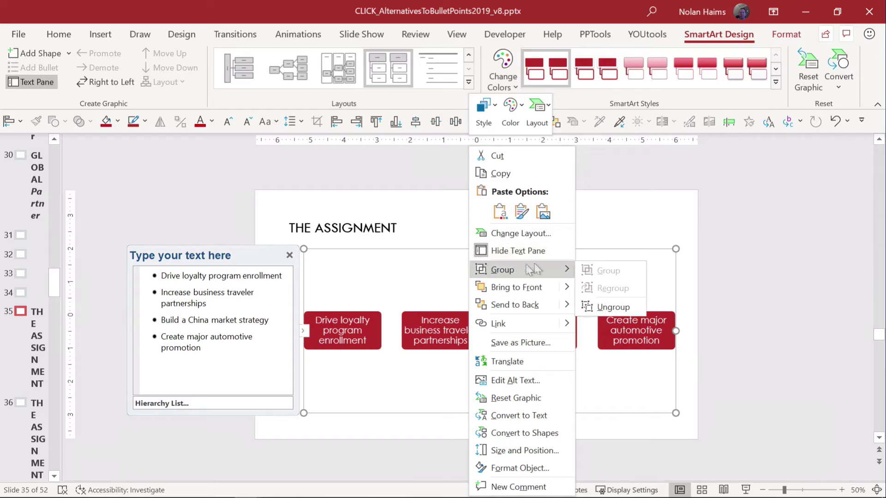
click(609, 307)
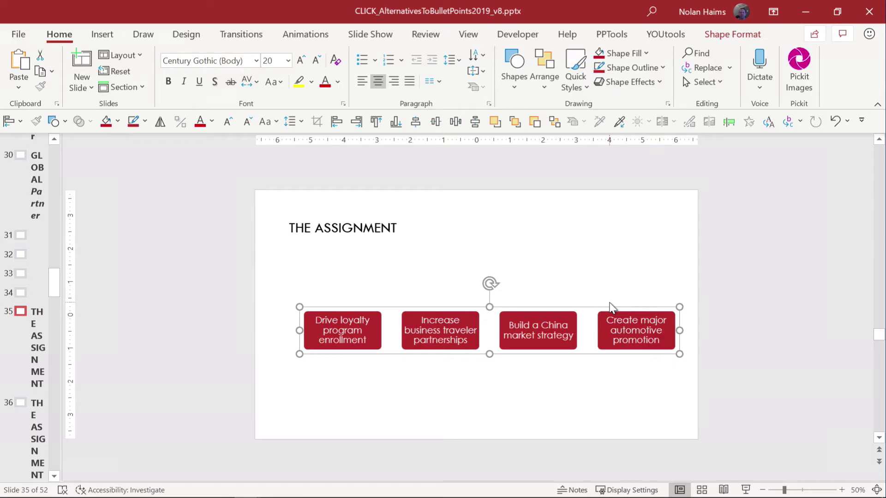
key(ctrl+shift+g)
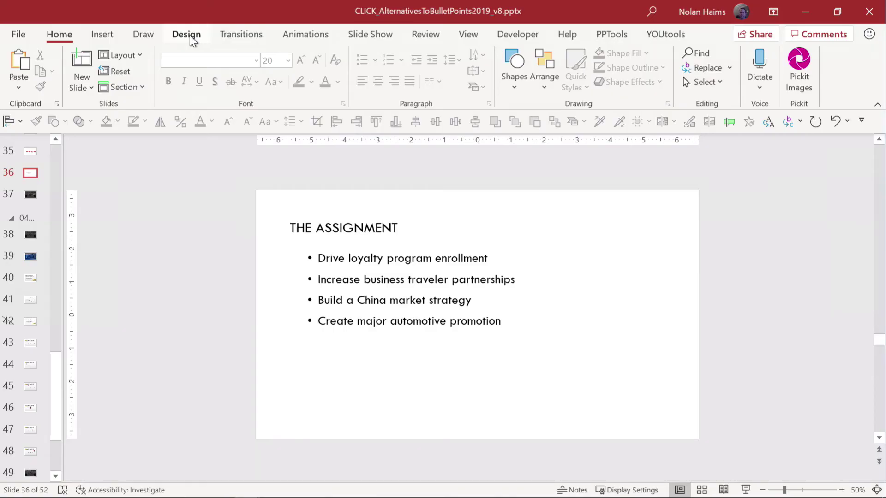
Apply the black Design Ideas layout with four numbered boxes and coloured circles to slide 36.
click(190, 35)
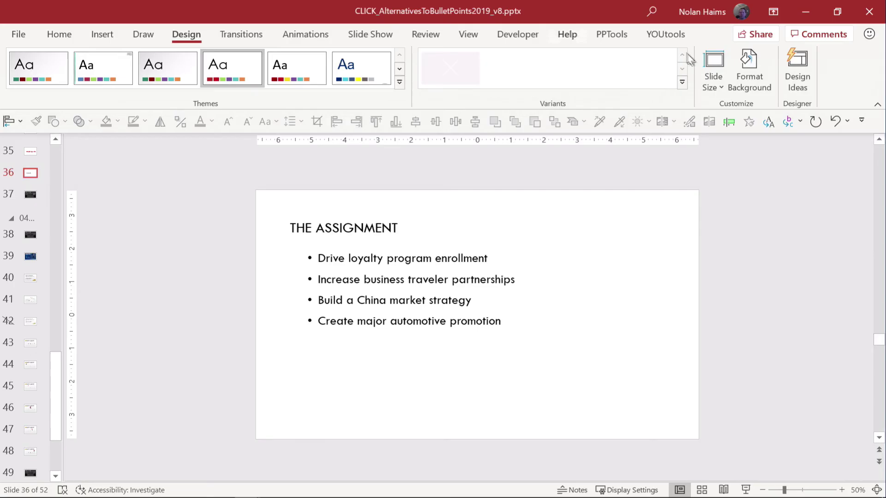
click(792, 74)
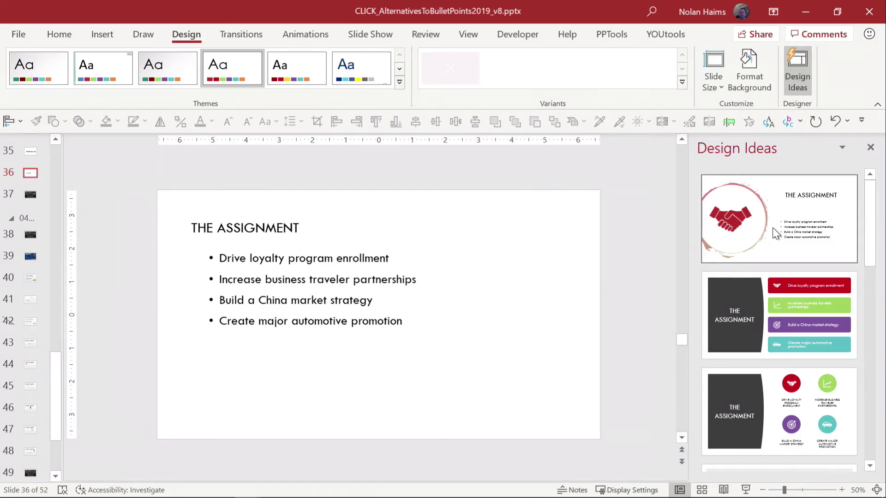
scroll(773, 228, down, 3)
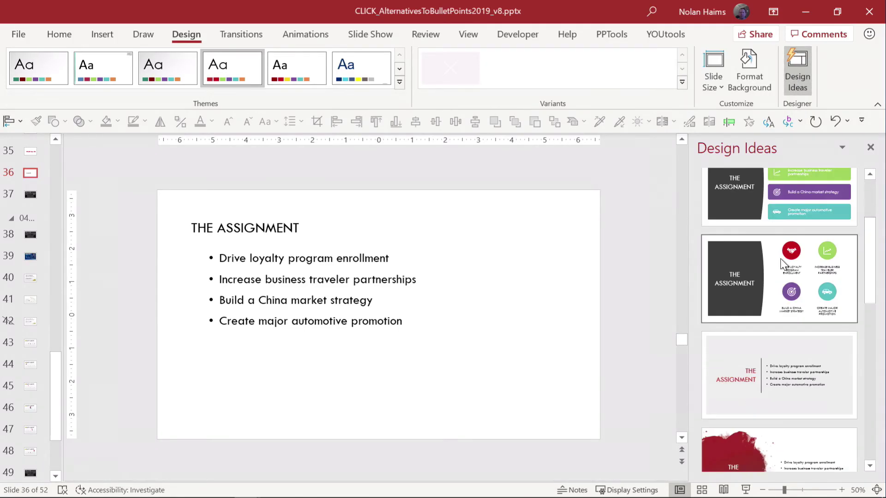
scroll(780, 258, down, 3)
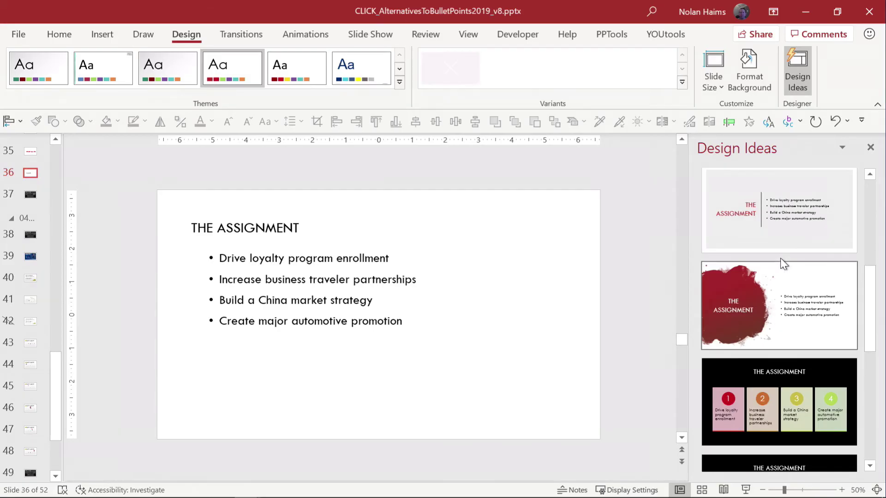
scroll(780, 258, down, 3)
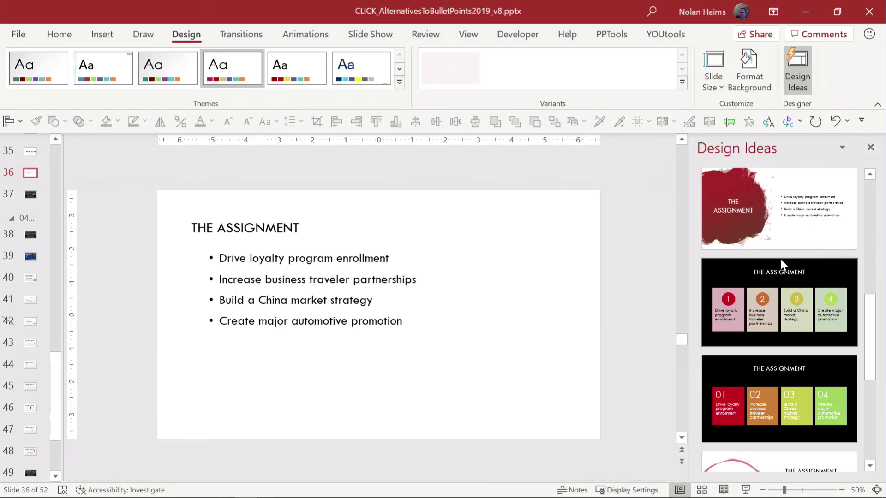
scroll(780, 263, down, 1)
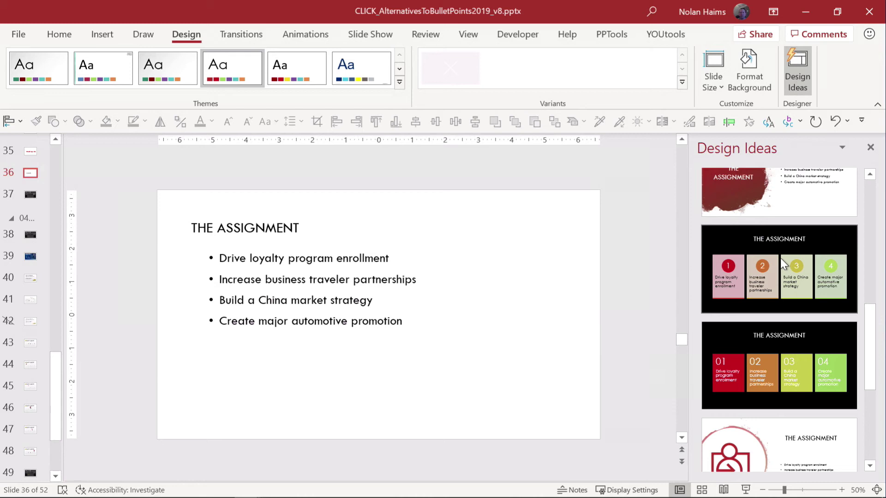
click(780, 258)
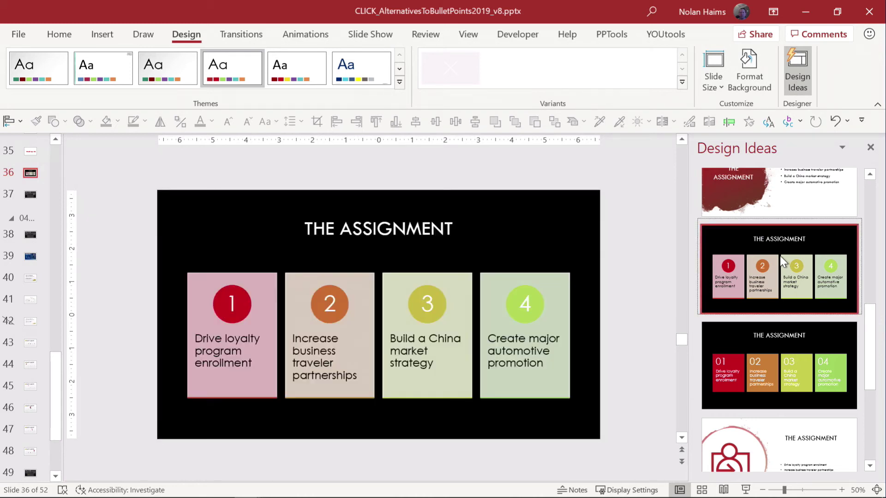
Try the 01–04 numbered blocks design, attempt ungrouping it, then undo back to white bullets.
click(744, 362)
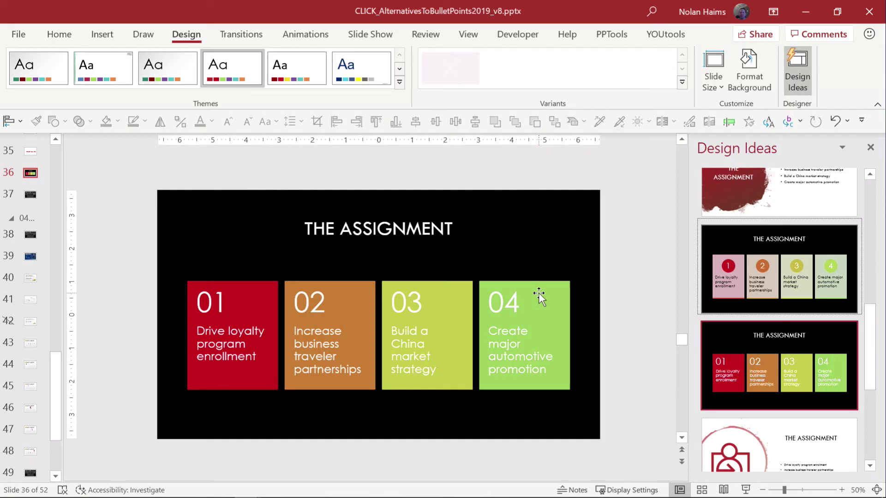
click(540, 261)
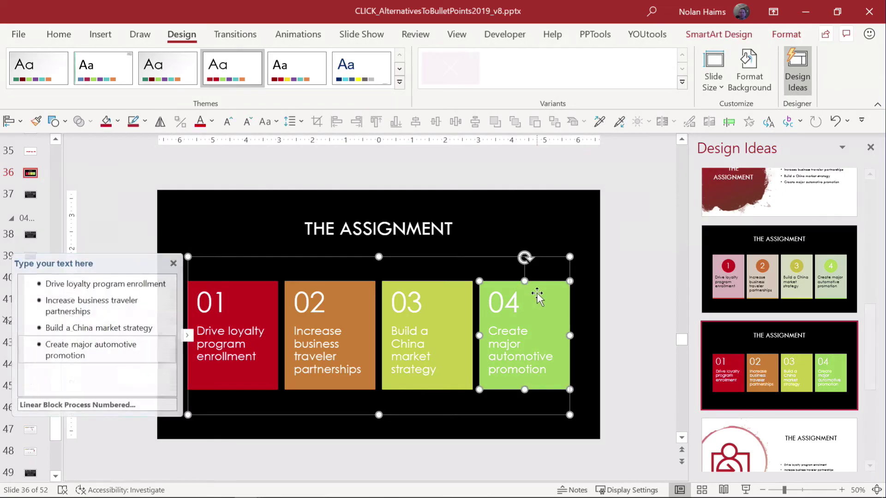
right_click(540, 257)
mouse_move(633, 275)
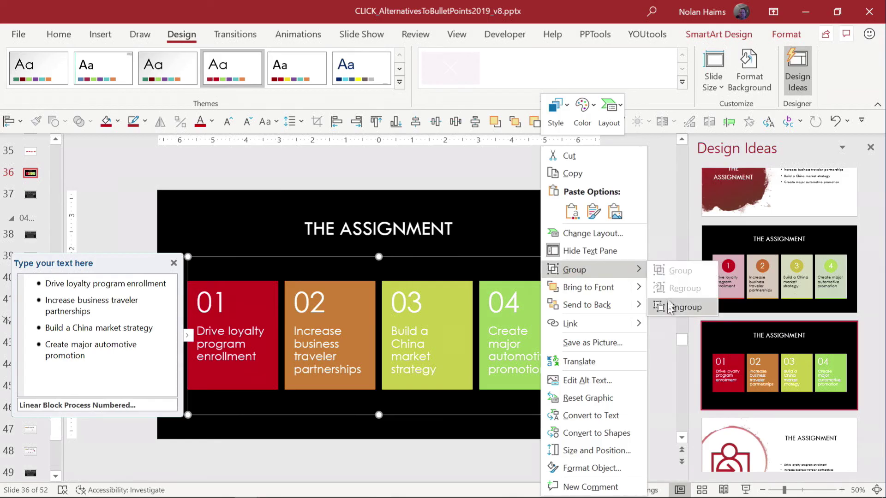
click(679, 307)
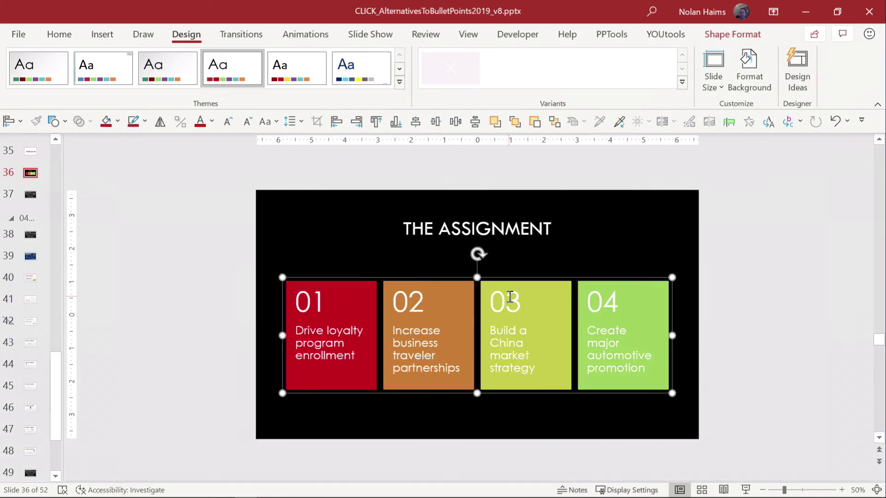
key(ctrl+z)
key(ctrl+z)
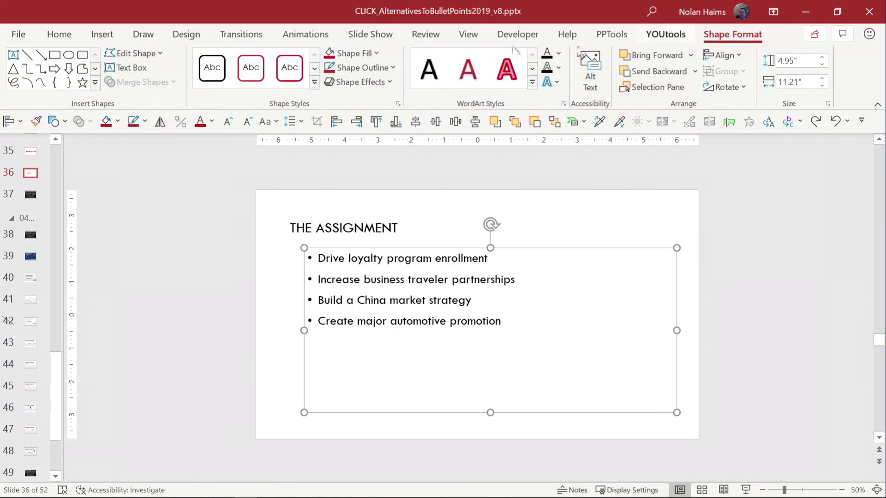
Choose the black Design Ideas suggestion showing each goal under a coloured circular icon.
click(184, 34)
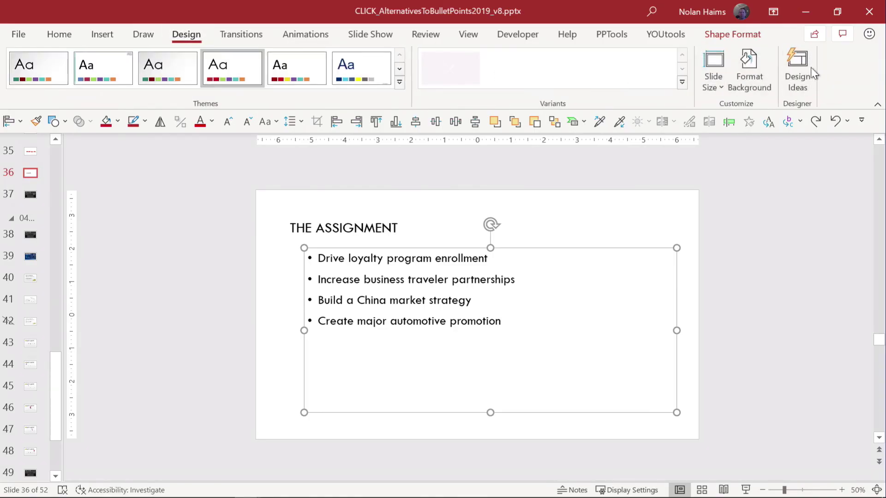
click(810, 67)
click(760, 300)
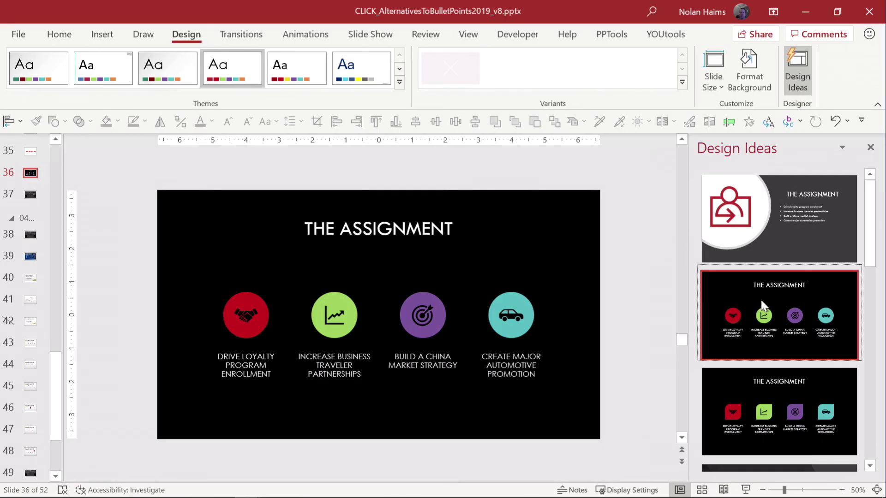
Review the car icon's Change Shape and Change Graphic options without changing anything.
click(515, 317)
right_click(515, 318)
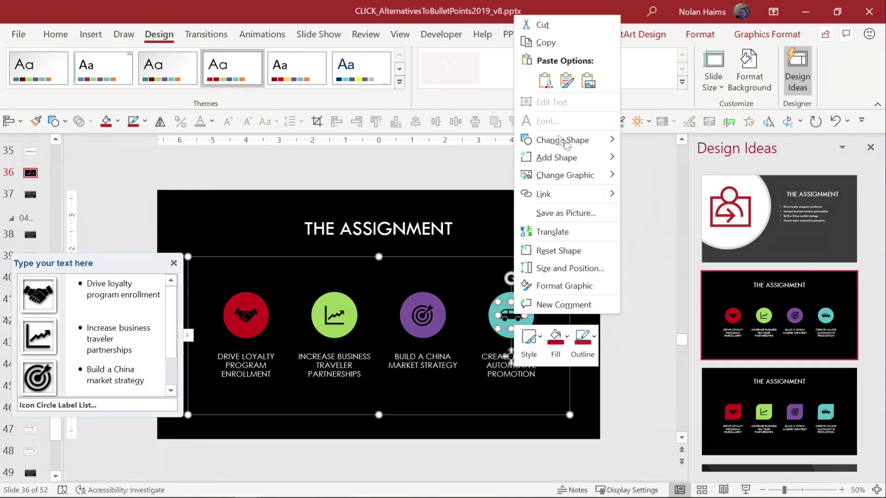
mouse_move(611, 142)
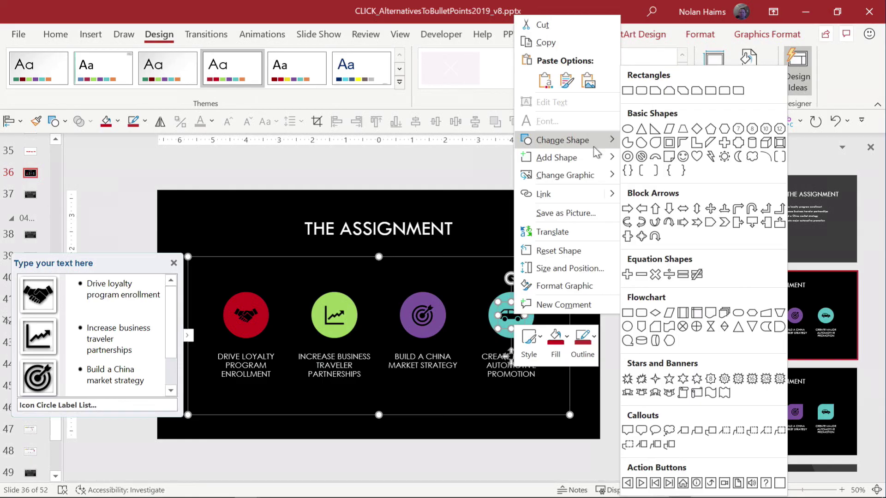
mouse_move(592, 180)
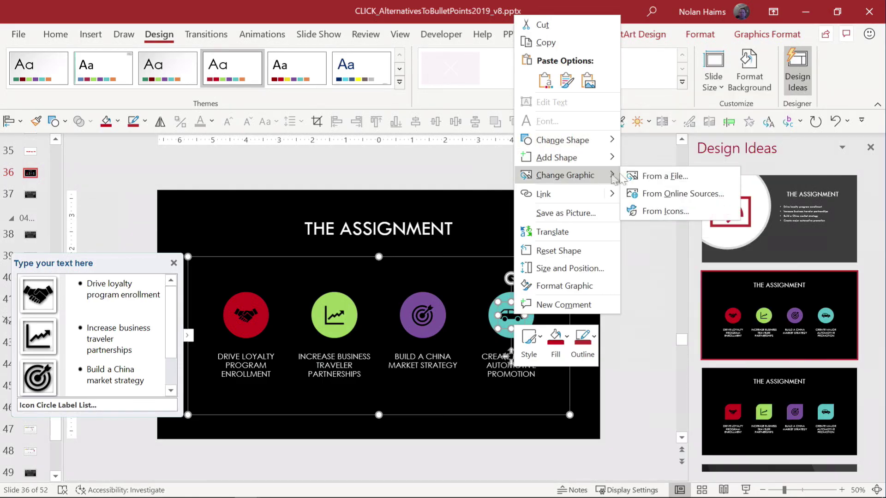
click(473, 167)
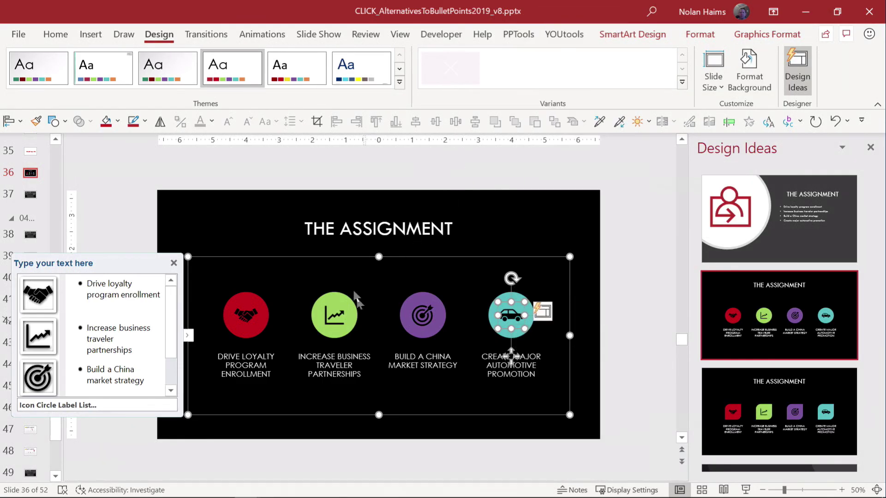
Convert the icon SmartArt graphic into plain shapes with Ctrl+Shift+G and clear the selection.
click(345, 251)
click(346, 283)
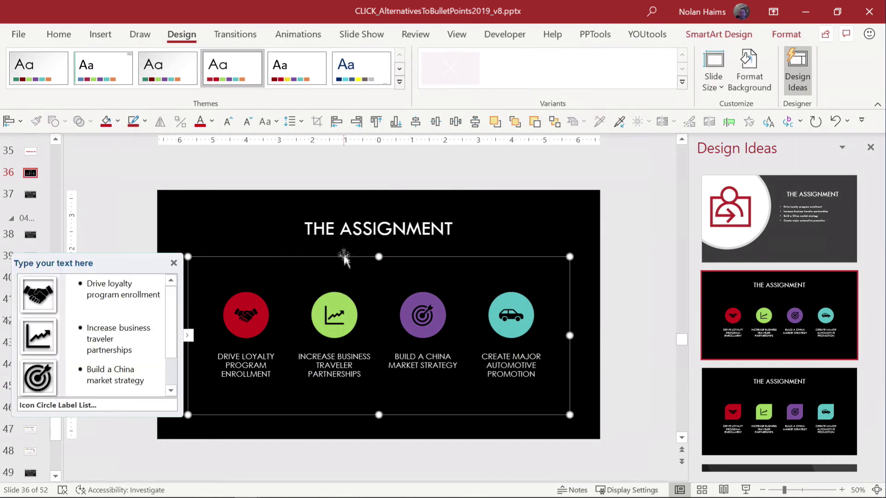
key(ctrl+shift+g)
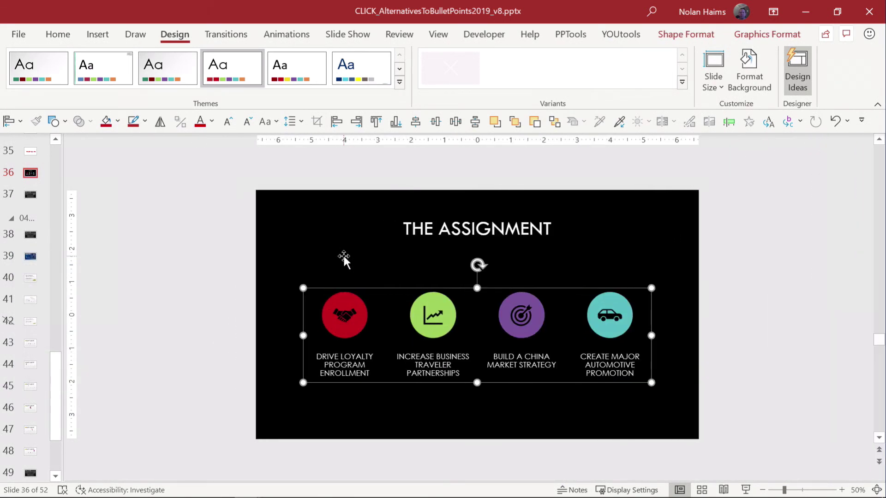
click(265, 249)
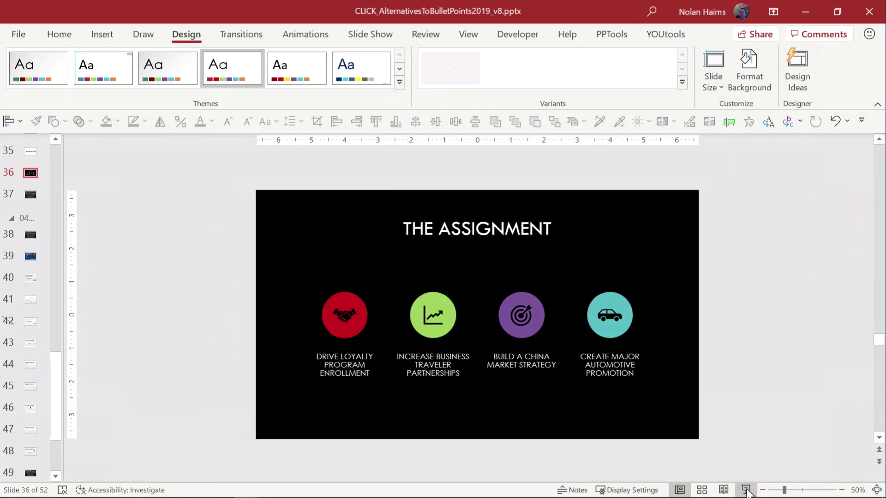